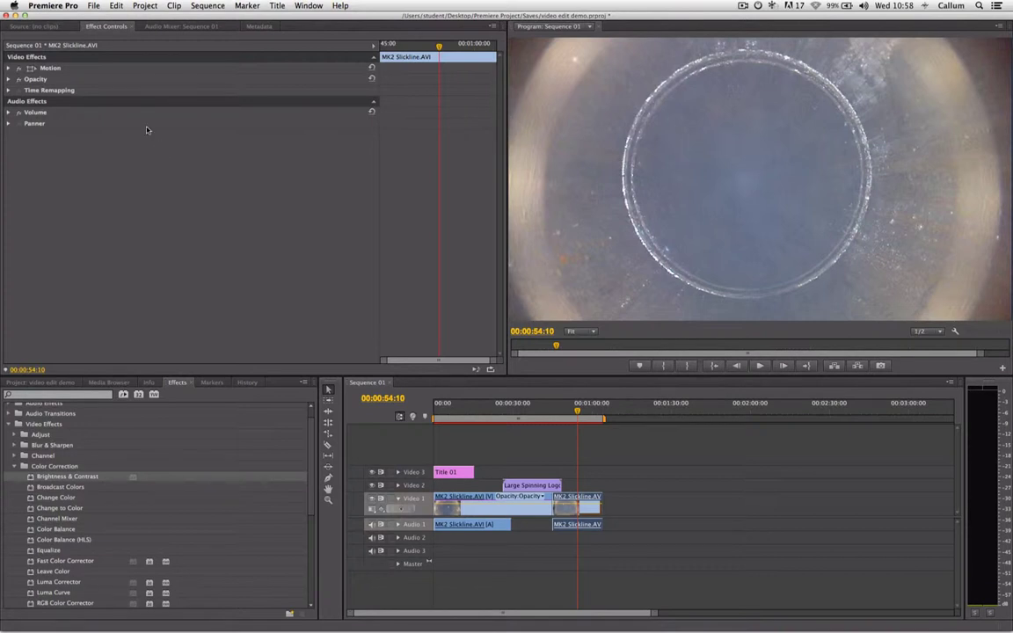
- Dismiss the File menu and deselect the clip so the whole sequence will export
click(93, 5)
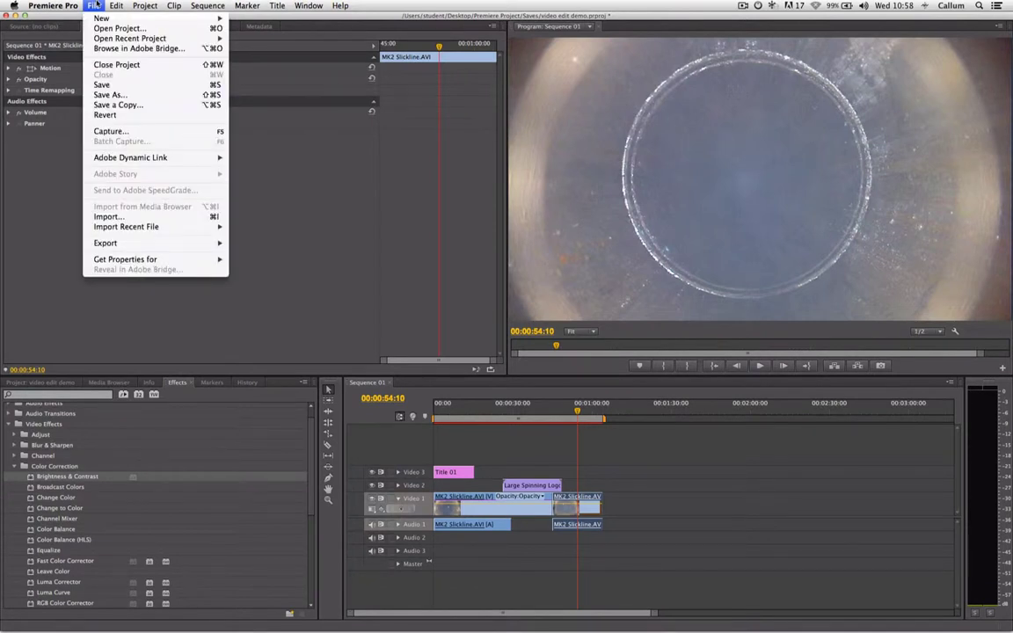
mouse_move(149, 247)
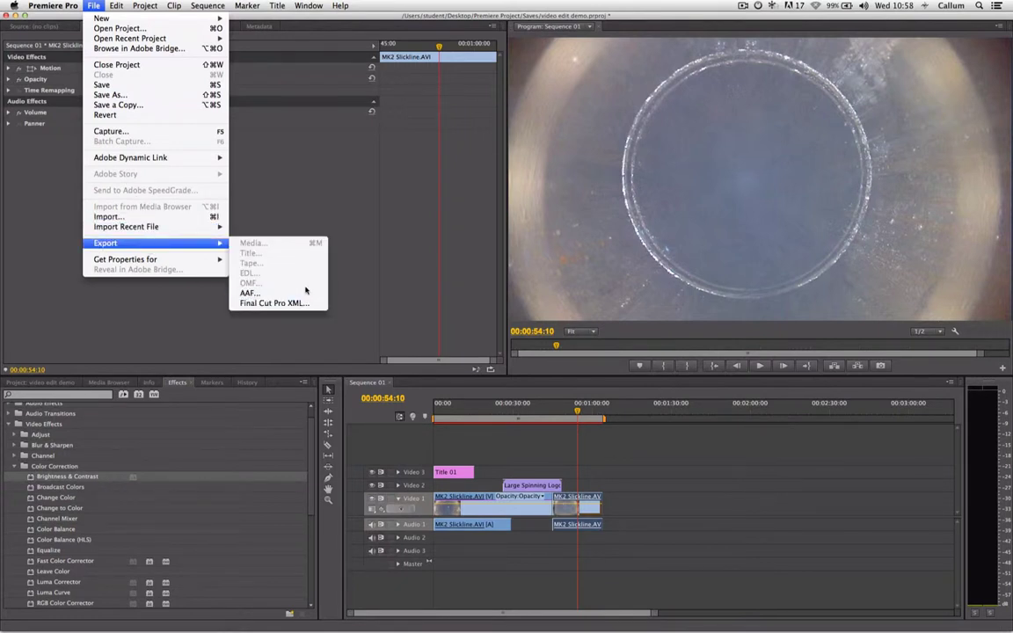
click(349, 285)
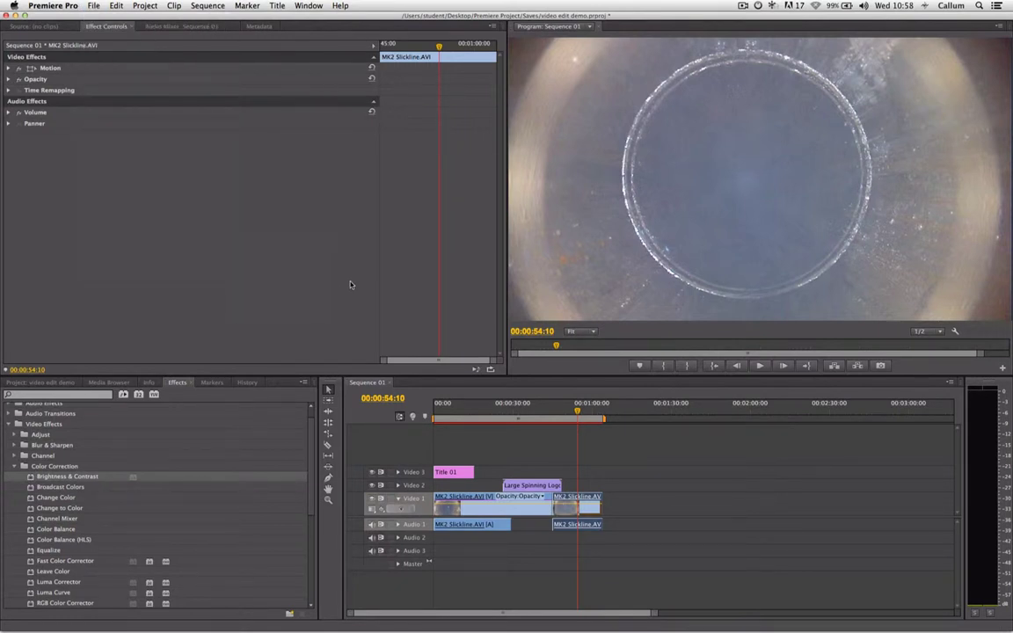
click(495, 452)
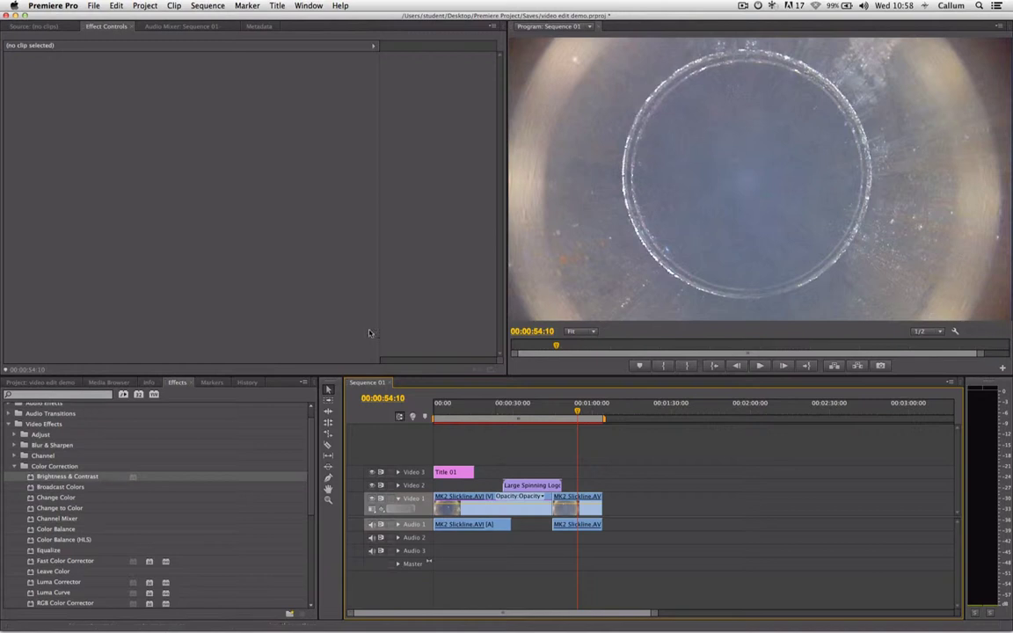
- Open the File > Export > Media settings for Sequence 01
click(94, 7)
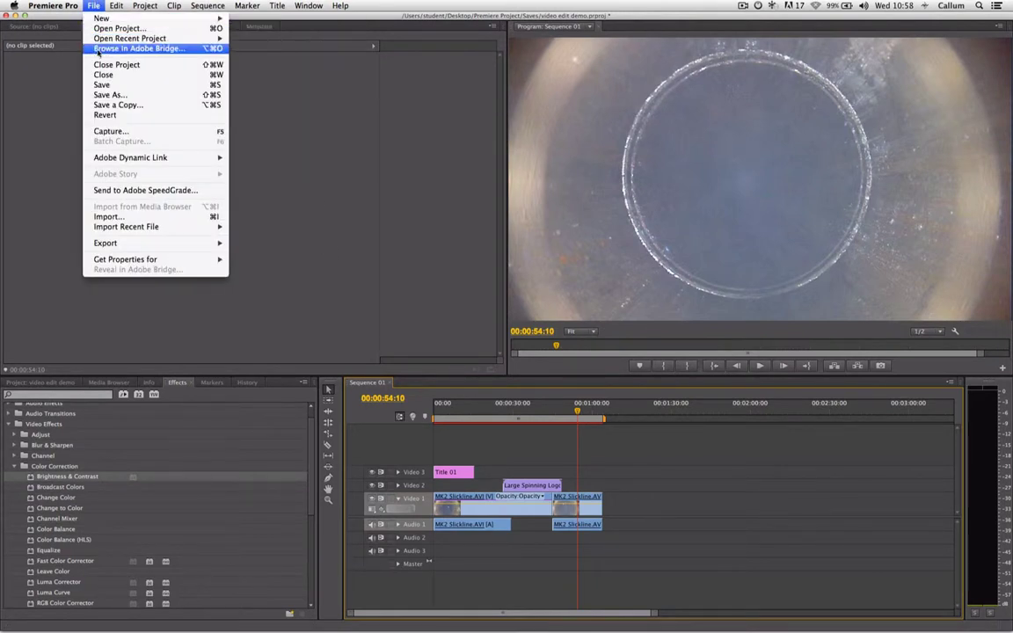
mouse_move(180, 248)
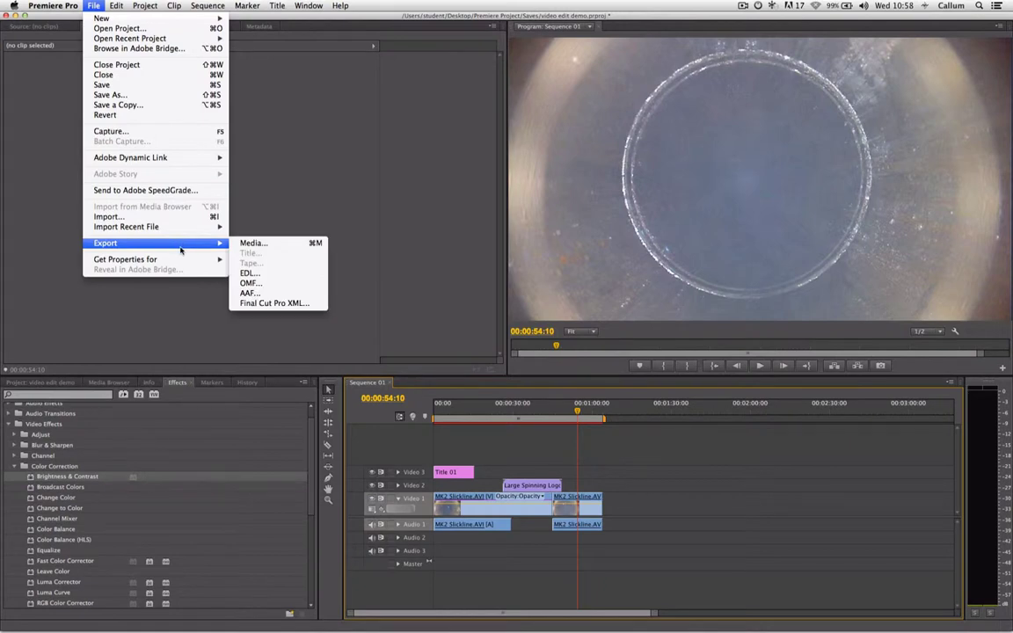
click(255, 243)
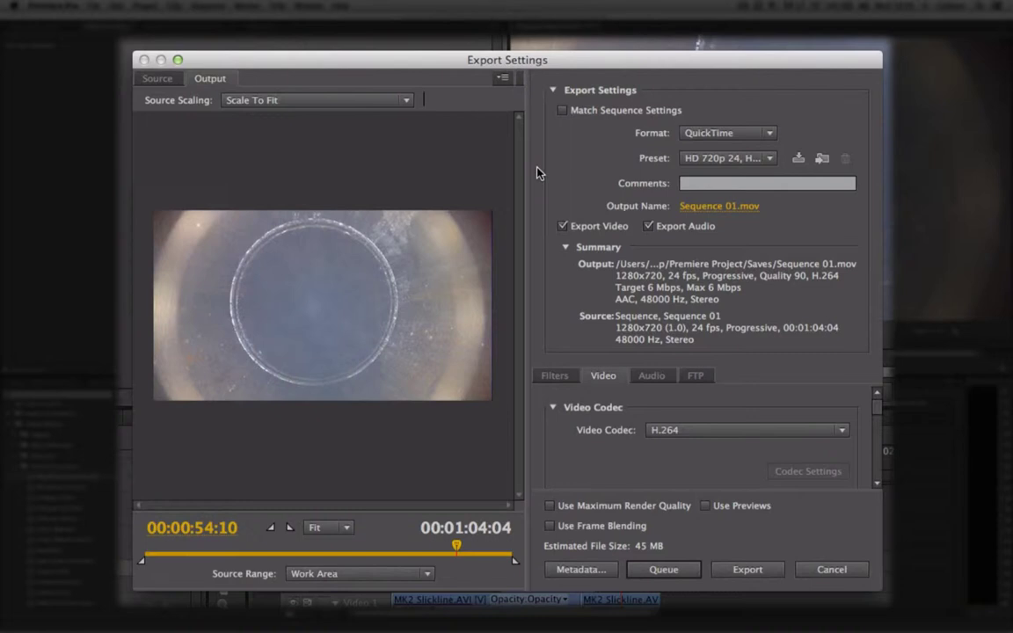
- Enable Match Sequence Settings to get MPEG Preview output at 1280x720, 24 fps
click(563, 111)
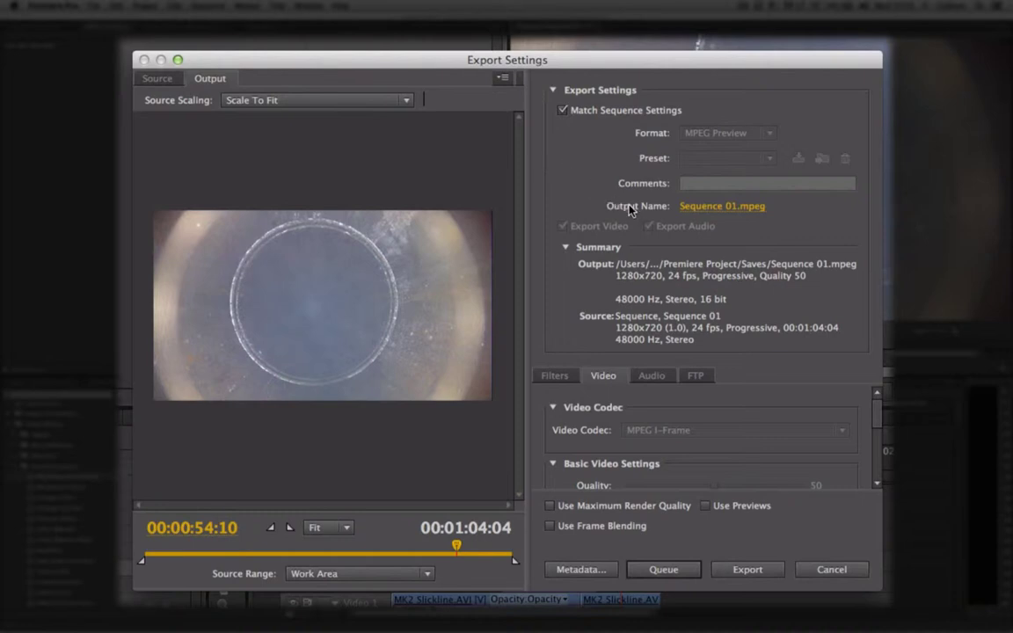
- Name the output 'export 1' and save it to Desktop > Premiere Project > Exports
click(718, 208)
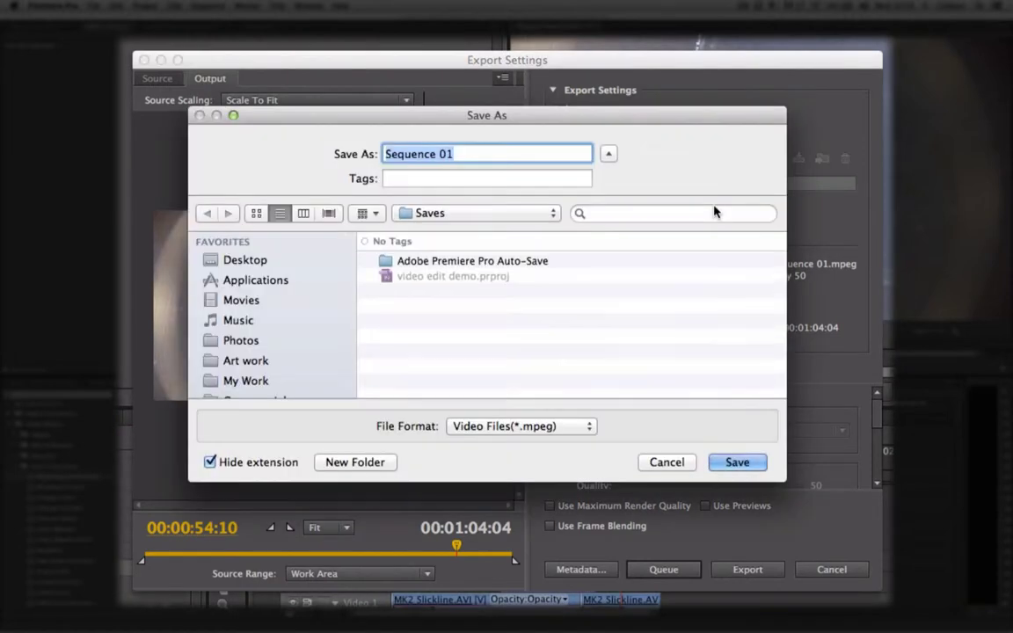
click(246, 261)
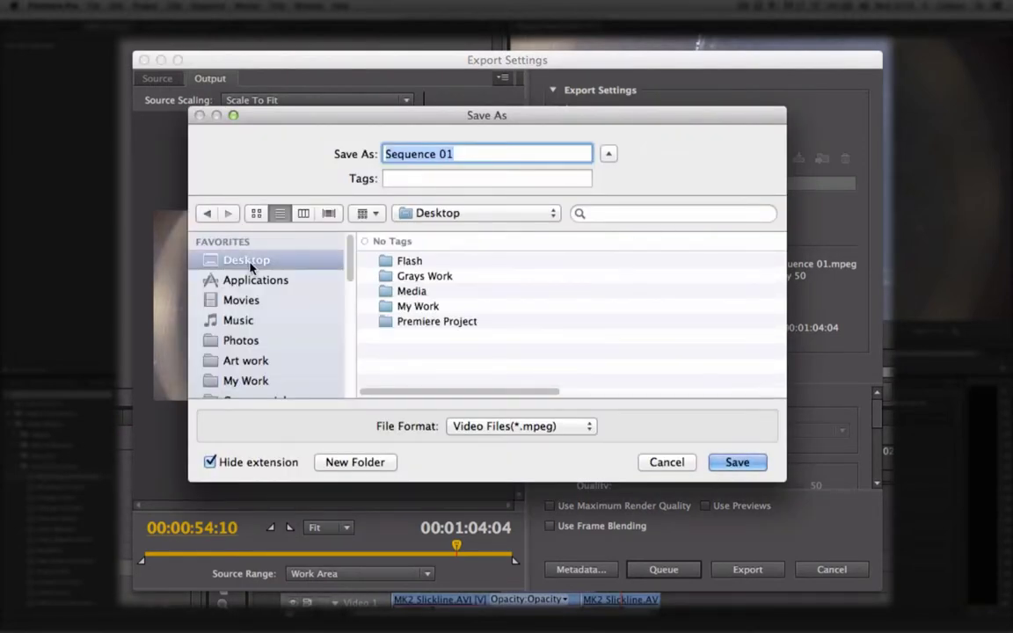
double_click(421, 324)
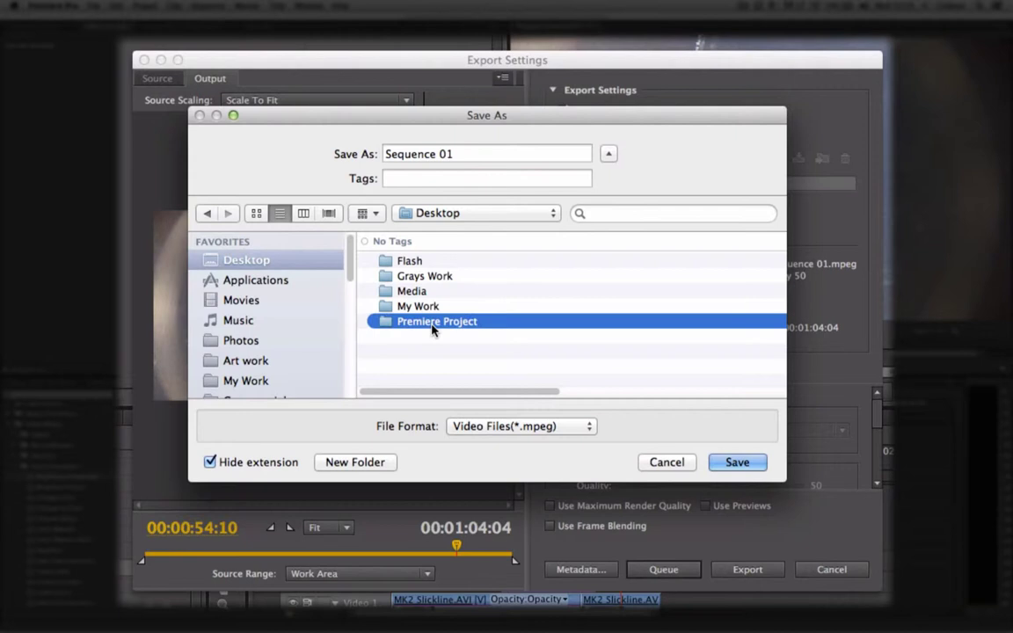
double_click(426, 262)
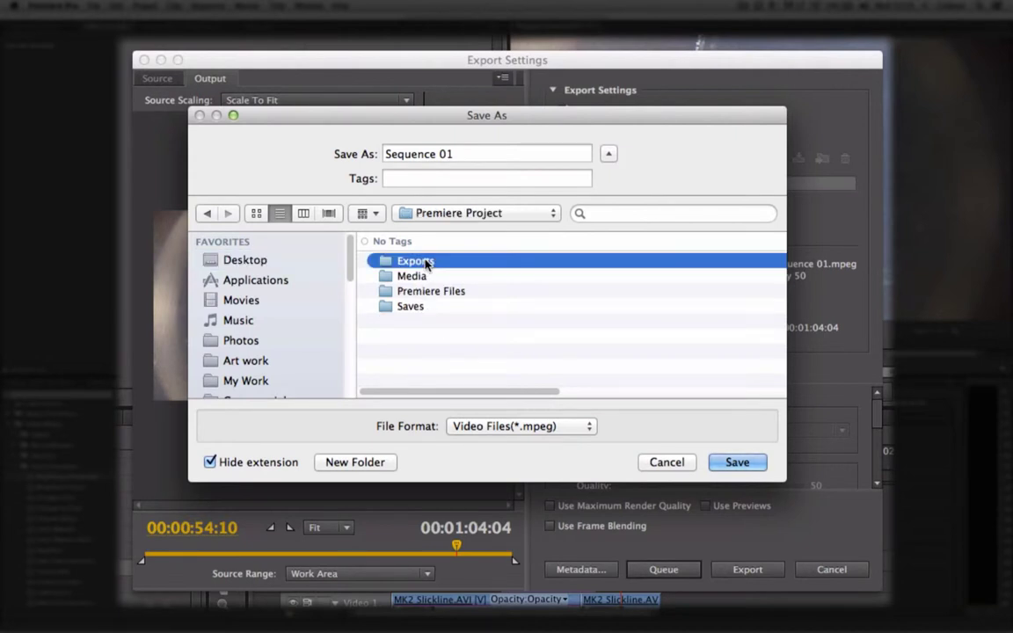
double_click(464, 154)
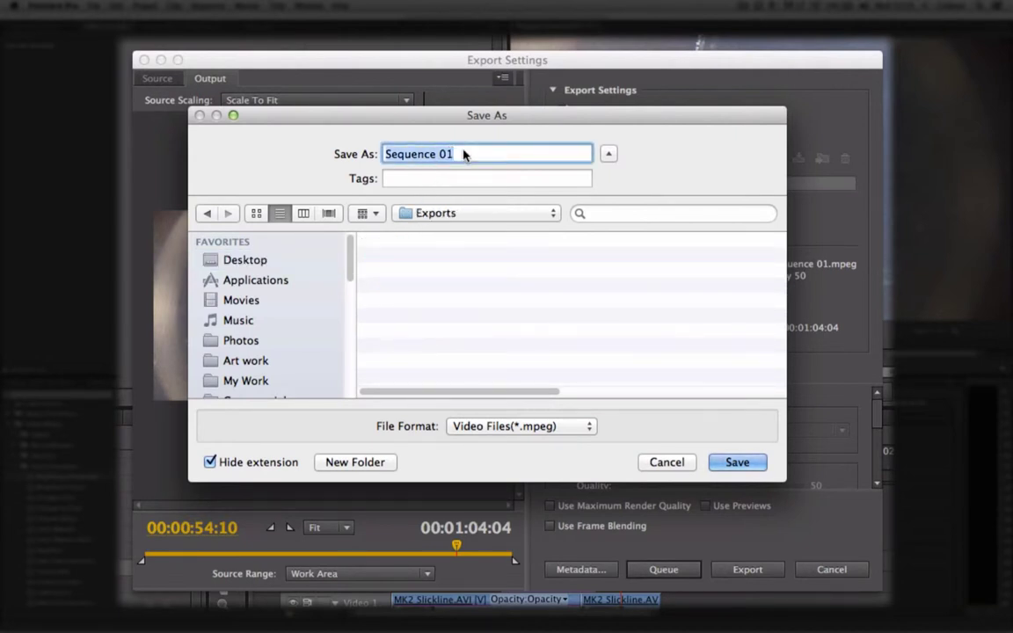
key(super+a)
text(ex)
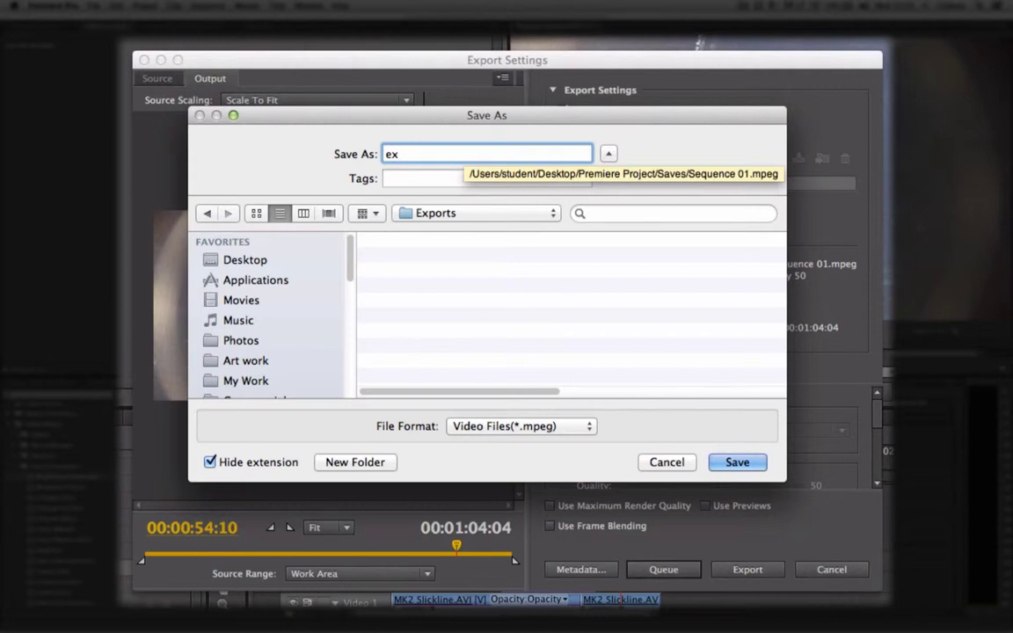
text(port 1)
click(736, 462)
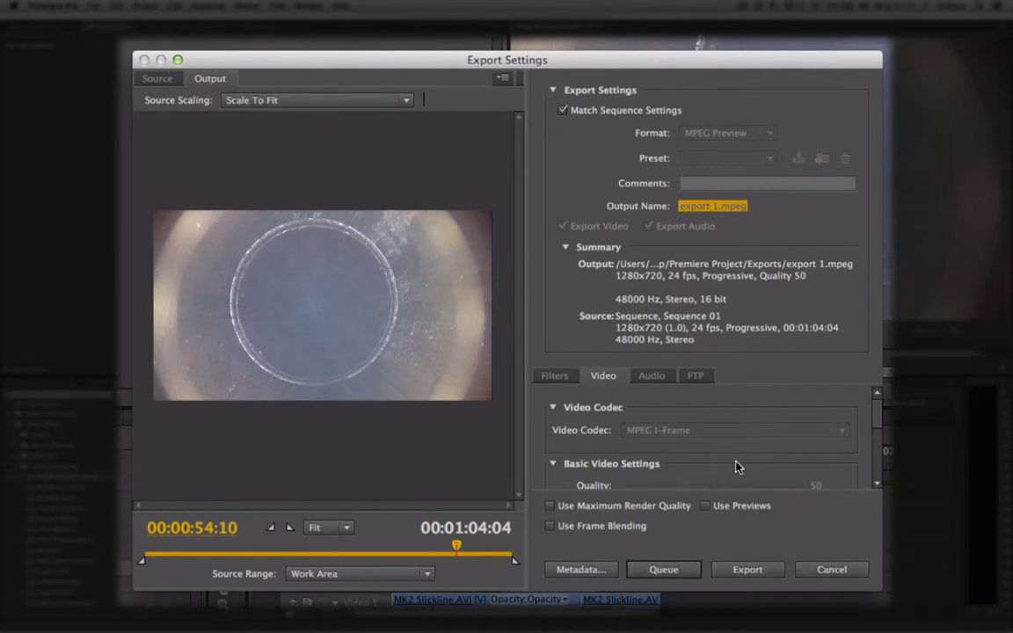
- Export Sequence 01 as export 1.mpeg and let the render finish
click(765, 580)
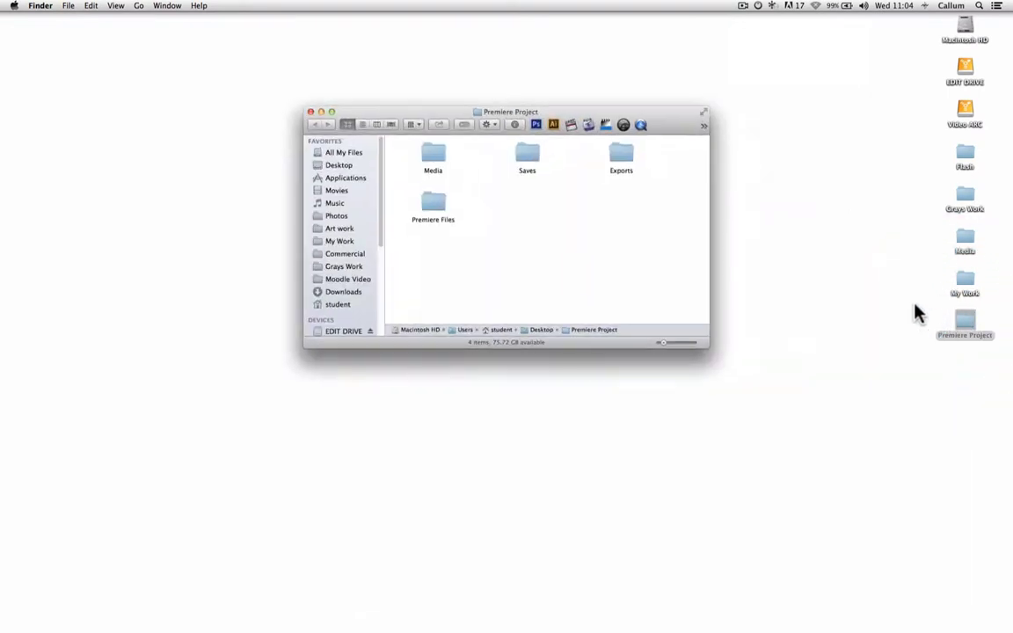
- Play export 1.mpeg from Exports in QuickTime and check its format and size in the Inspector
double_click(620, 159)
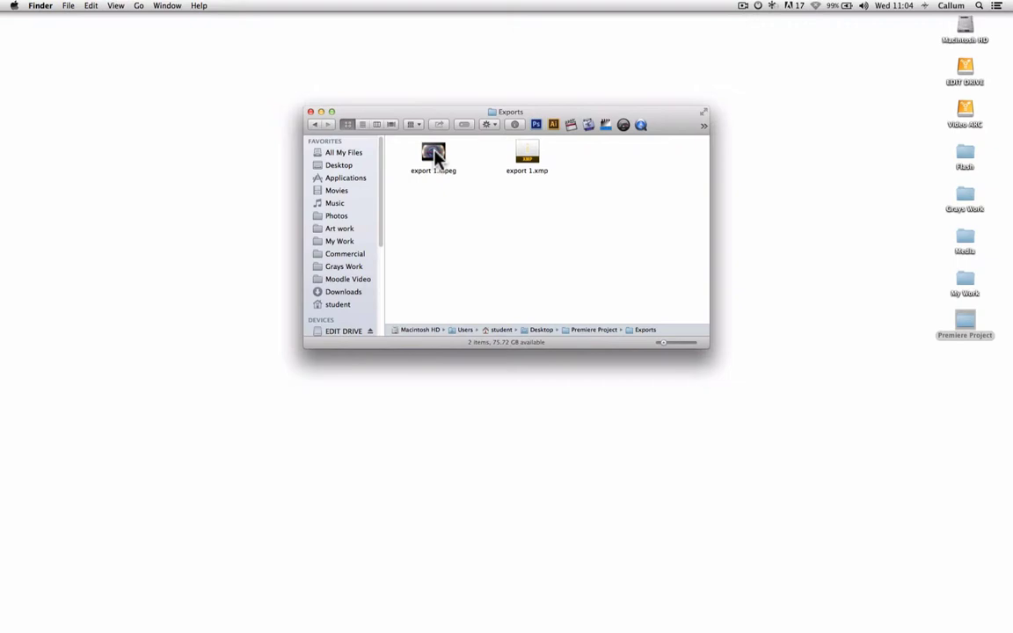
click(433, 156)
double_click(433, 156)
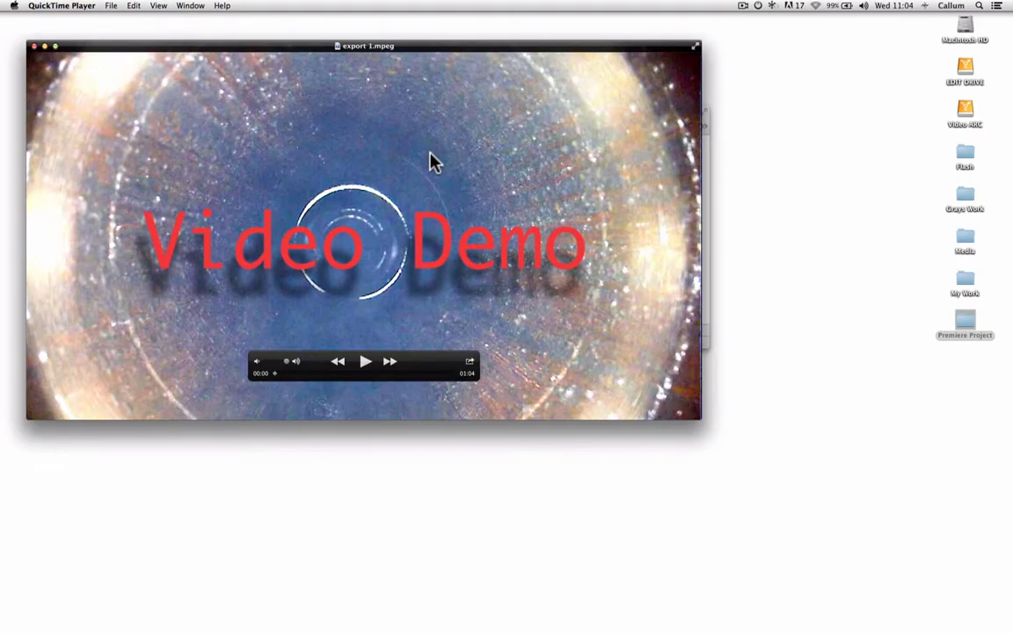
key(super+i)
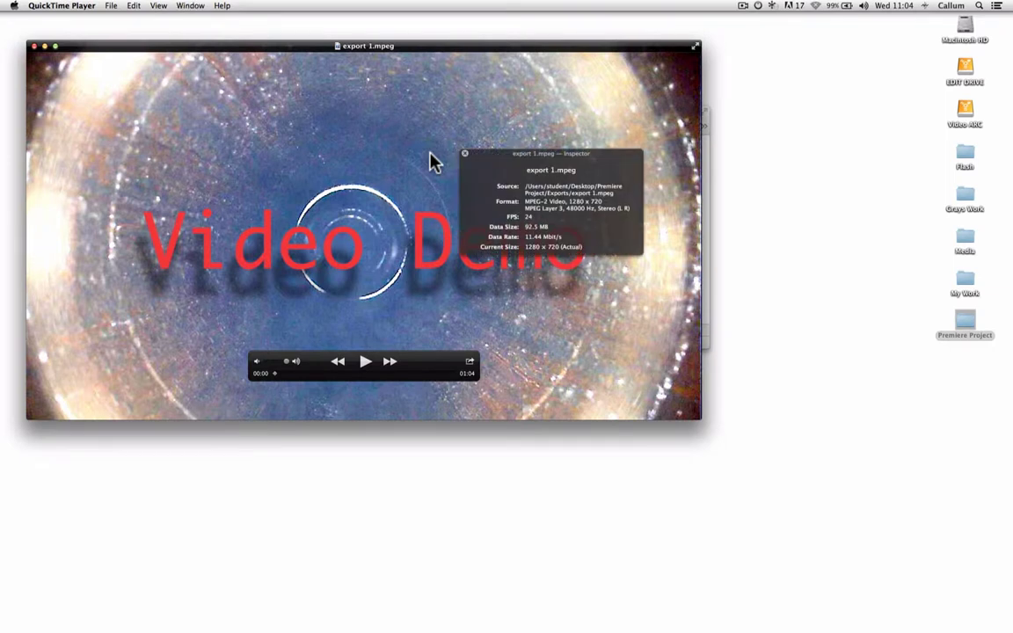
mouse_move(522, 273)
key(super+q)
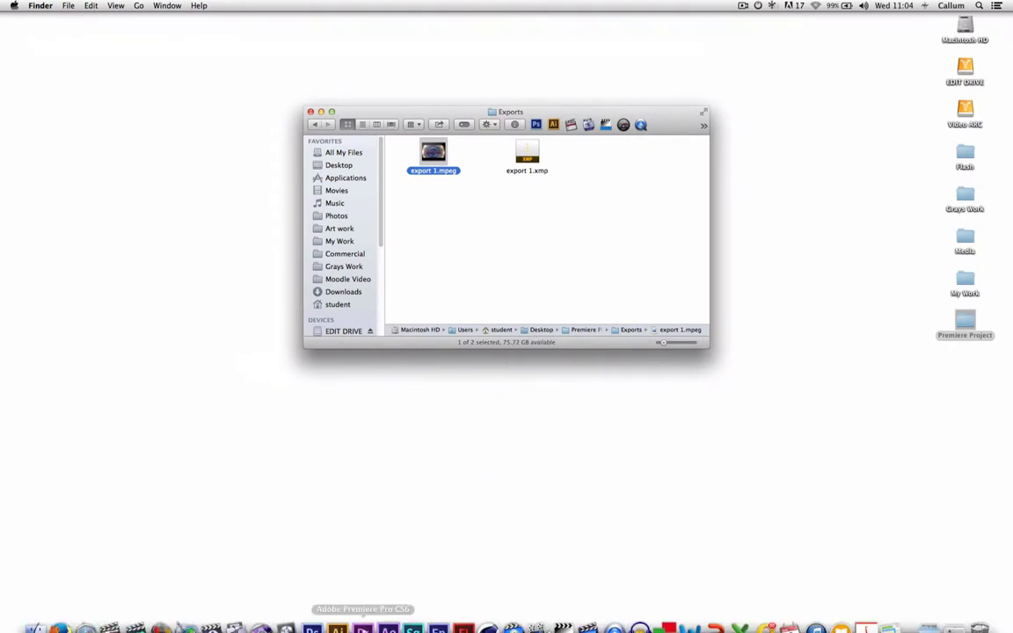
- Return to Premiere Pro, reopen Export Media settings and show the Format list
click(366, 616)
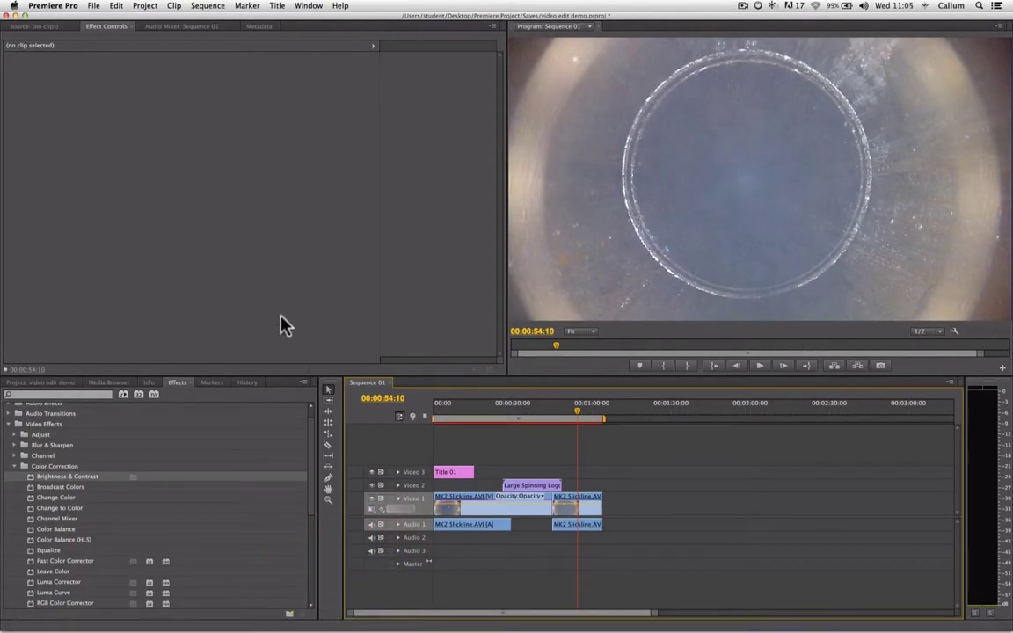
click(93, 6)
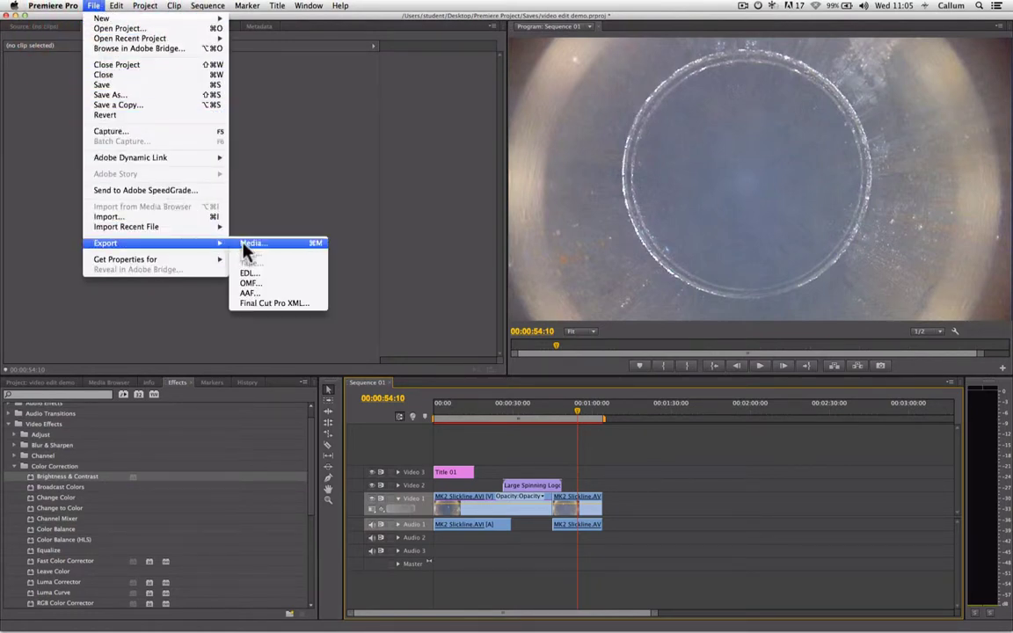
click(249, 245)
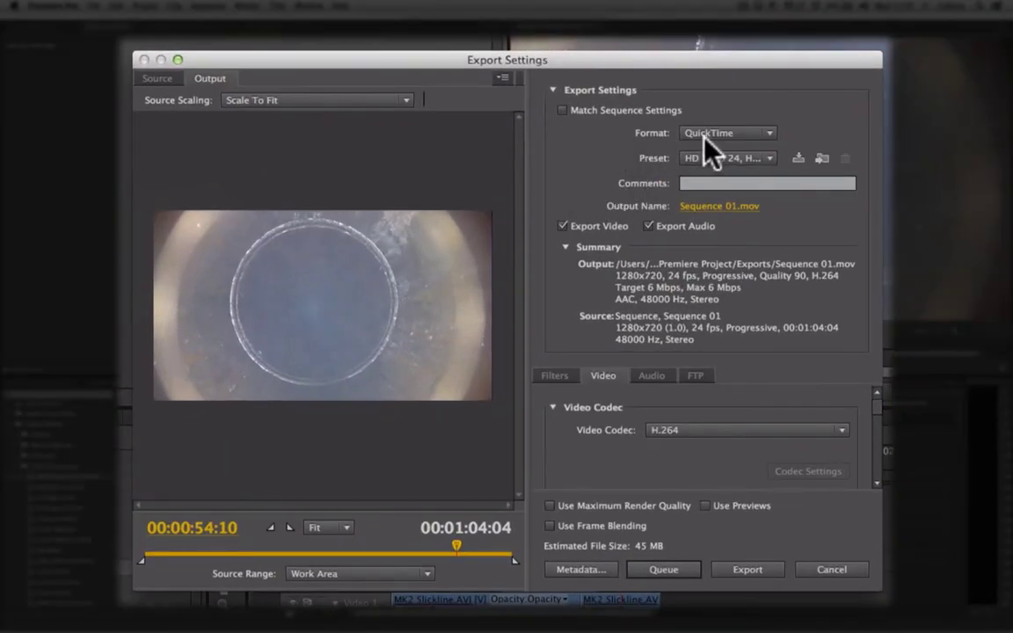
click(770, 133)
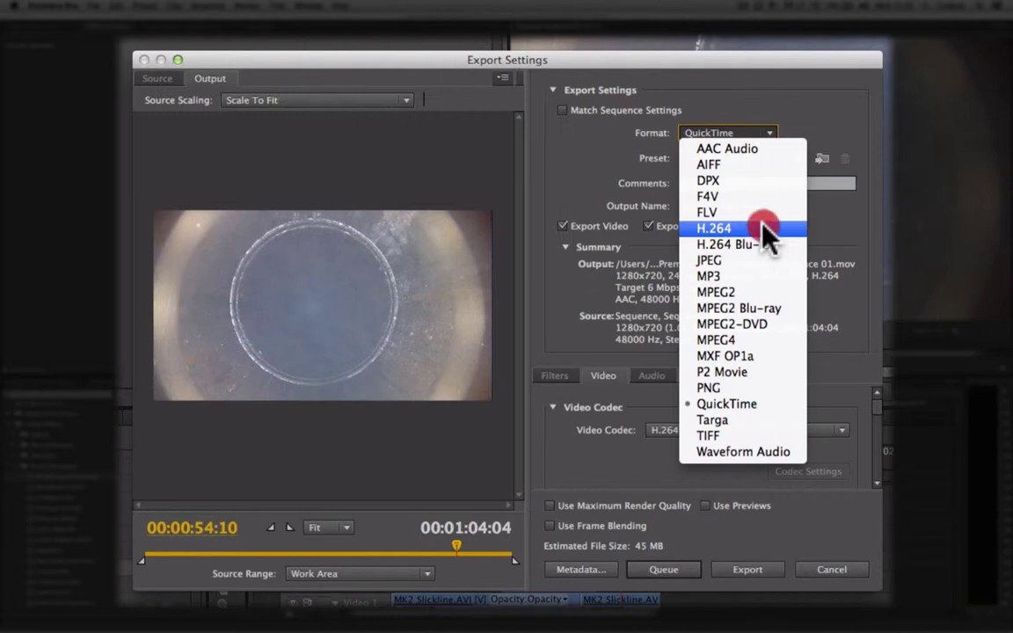
- Switch the export format to H.264 and show its preset list
click(763, 227)
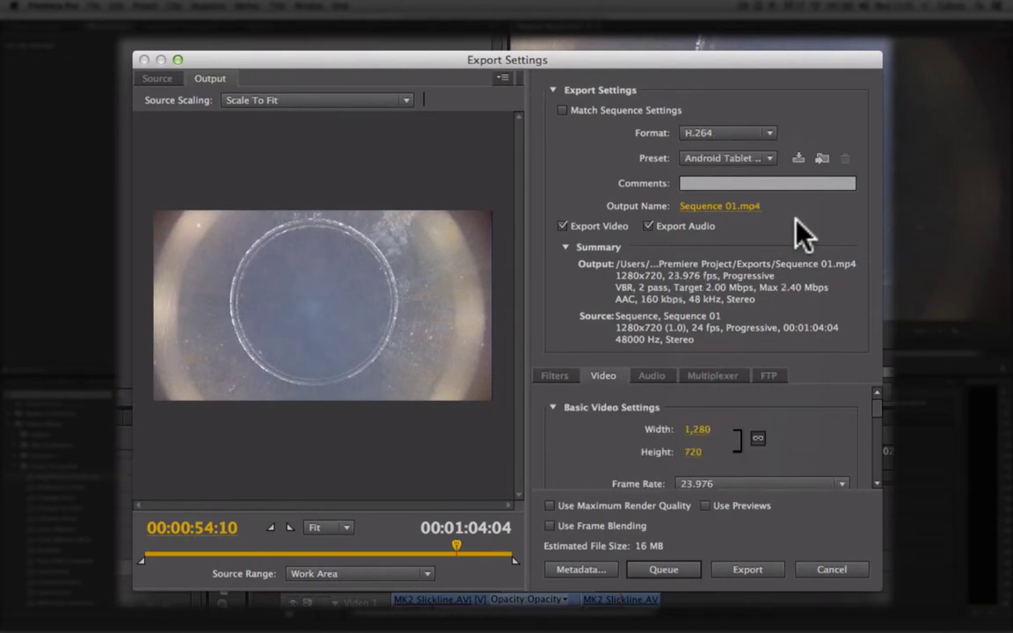
drag(770, 158, 877, 572)
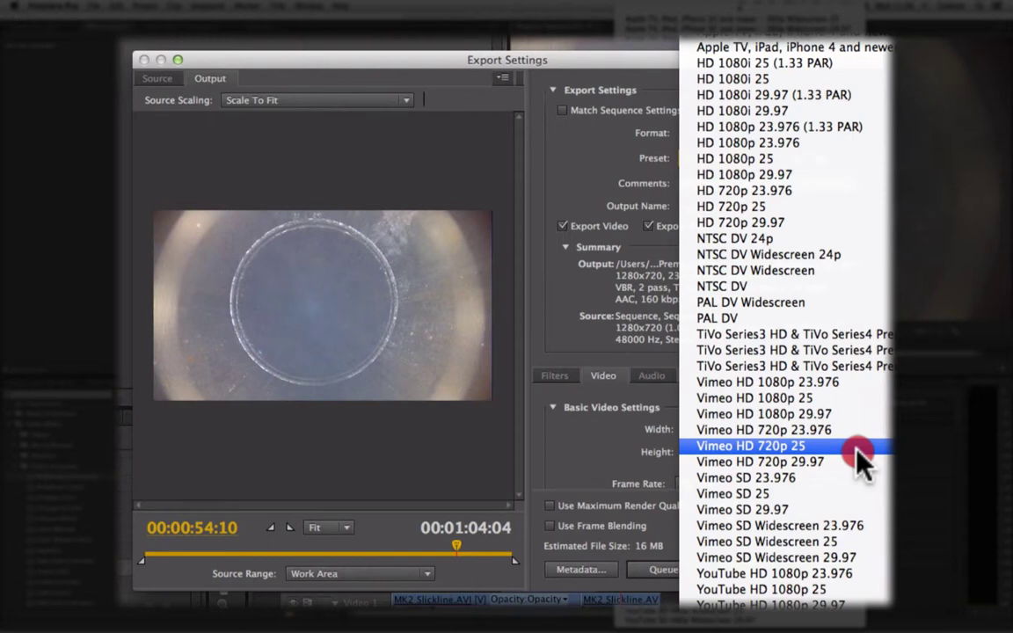
- Pick the HD 720p 25 H.264 preset and look over its video settings
click(858, 215)
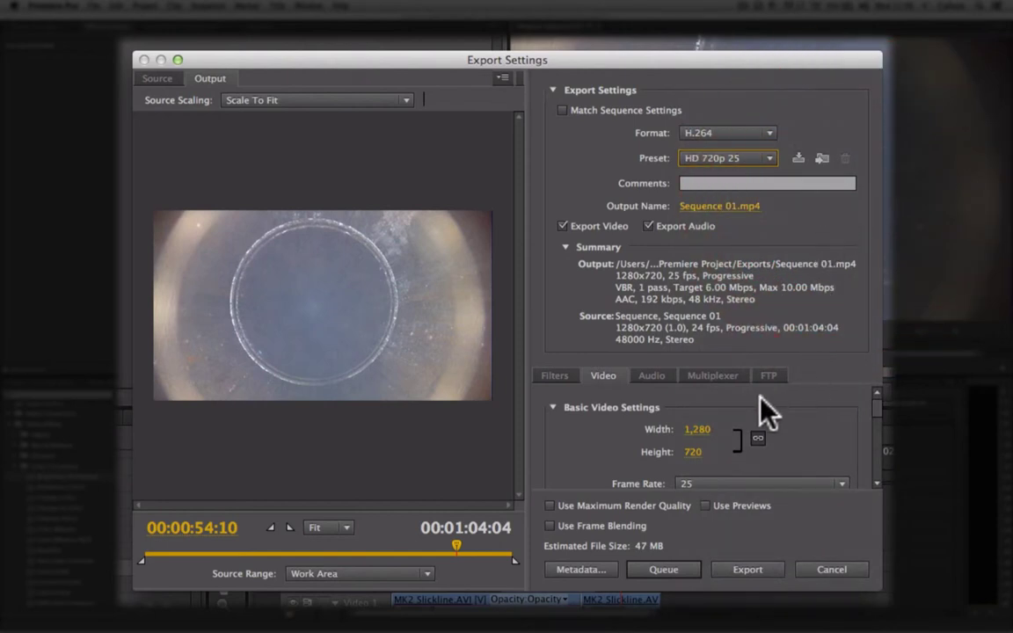
scroll(809, 410, down, 3)
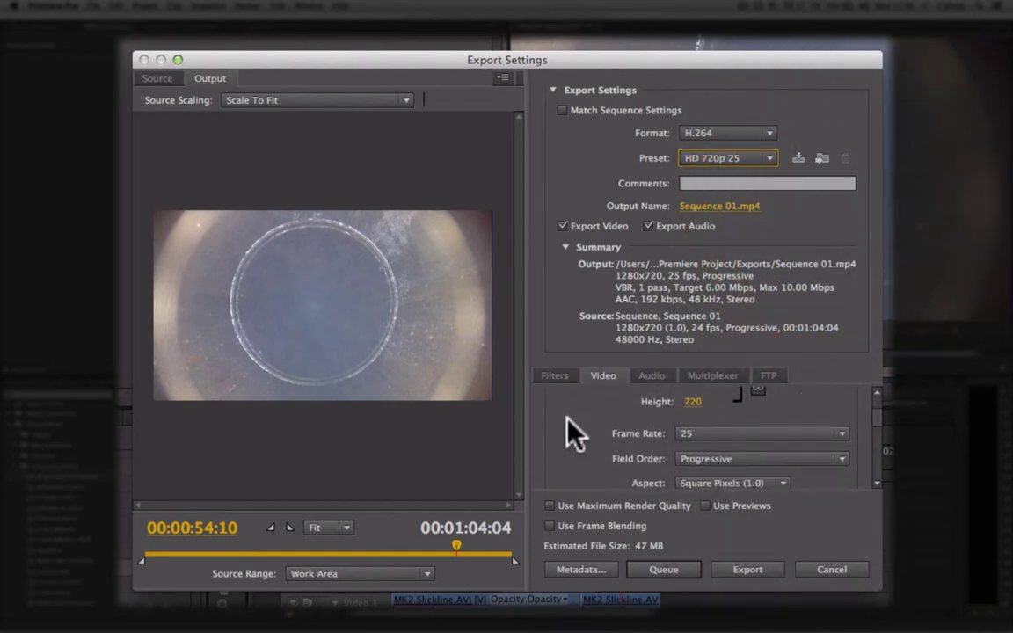
scroll(567, 421, down, 5)
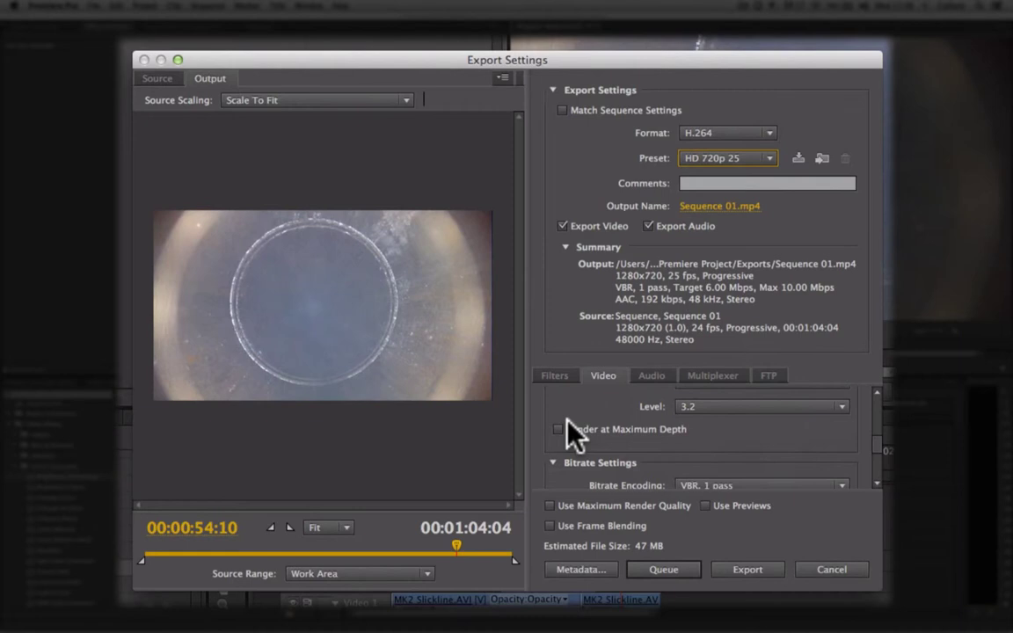
scroll(565, 421, up, 5)
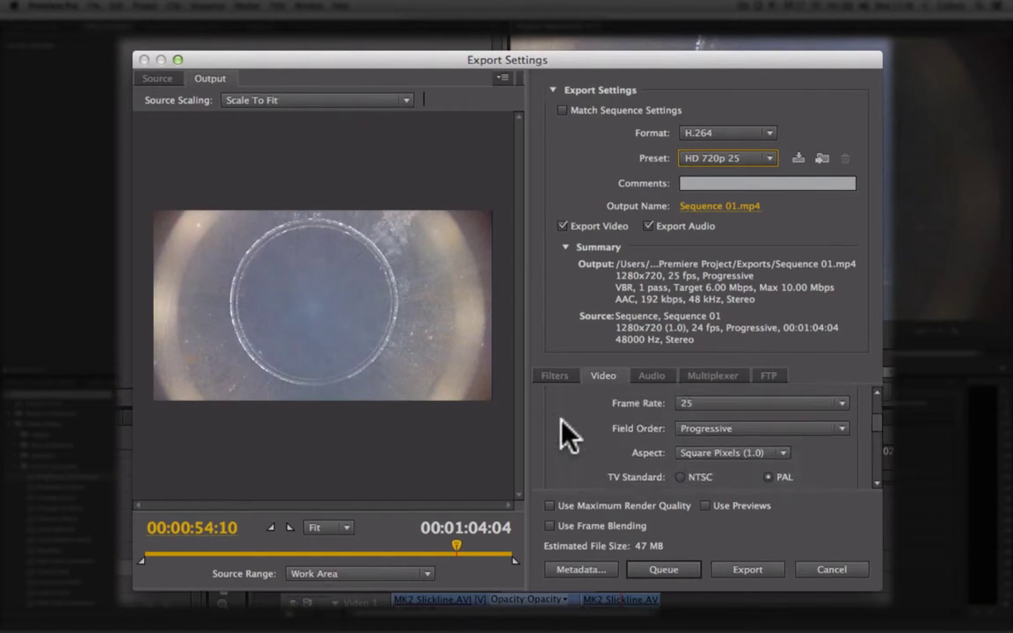
scroll(567, 436, up, 3)
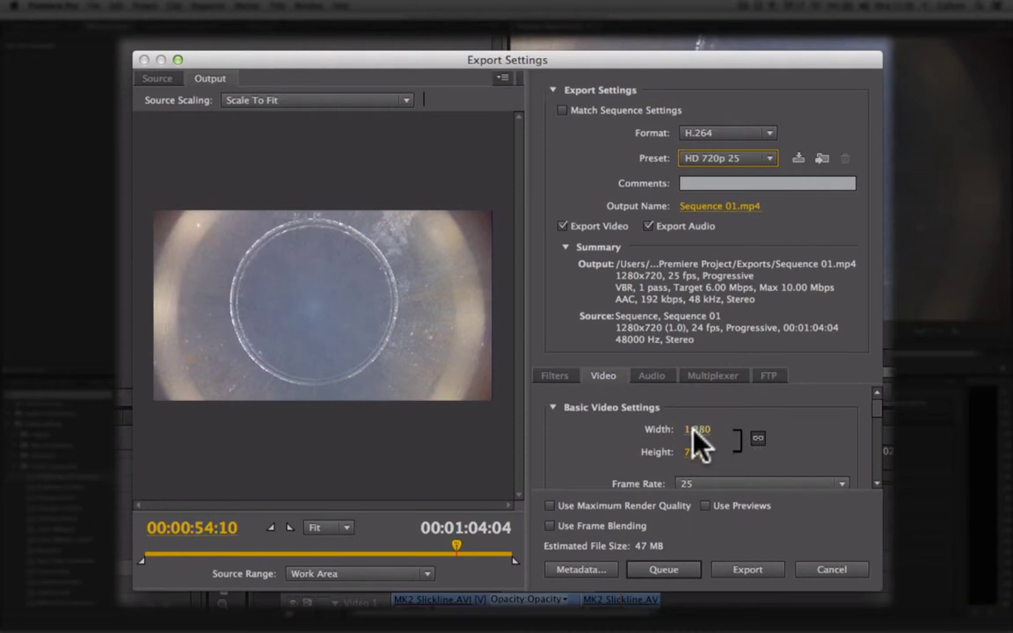
- Re-enter the export size as Width 1280 and Height 720
click(695, 429)
text(1280)
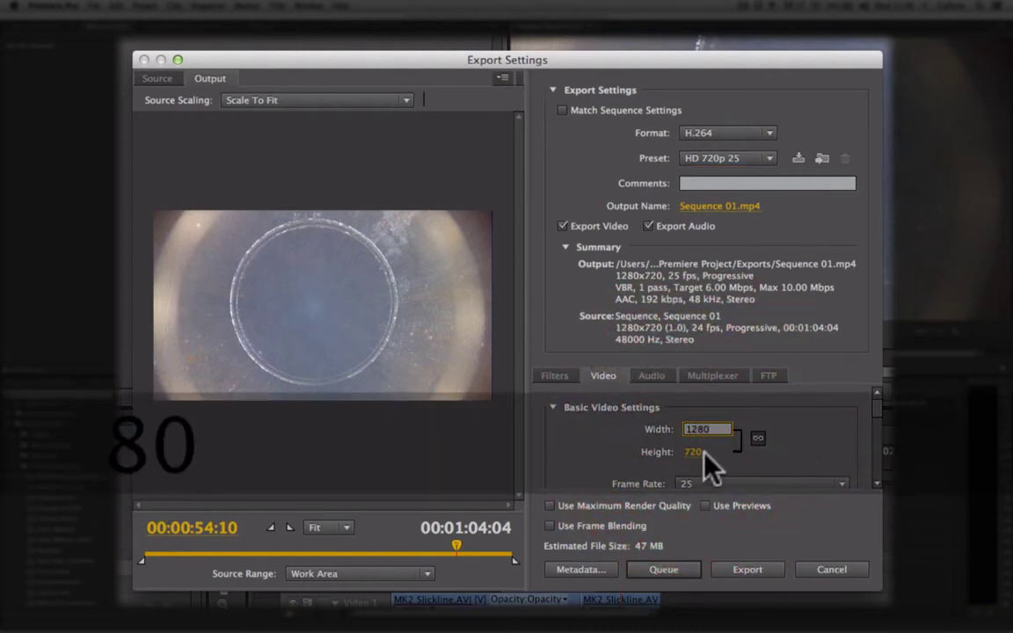
click(697, 455)
text(720)
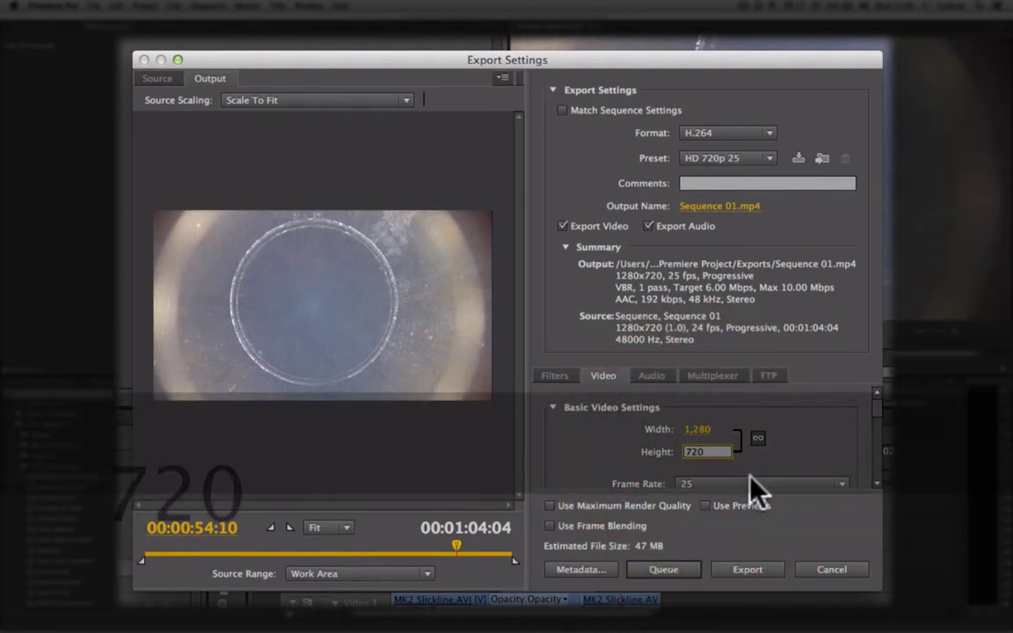
- Set frame rate to 25 fps, keep Progressive field order, and review bitrate settings
scroll(756, 475, down, 5)
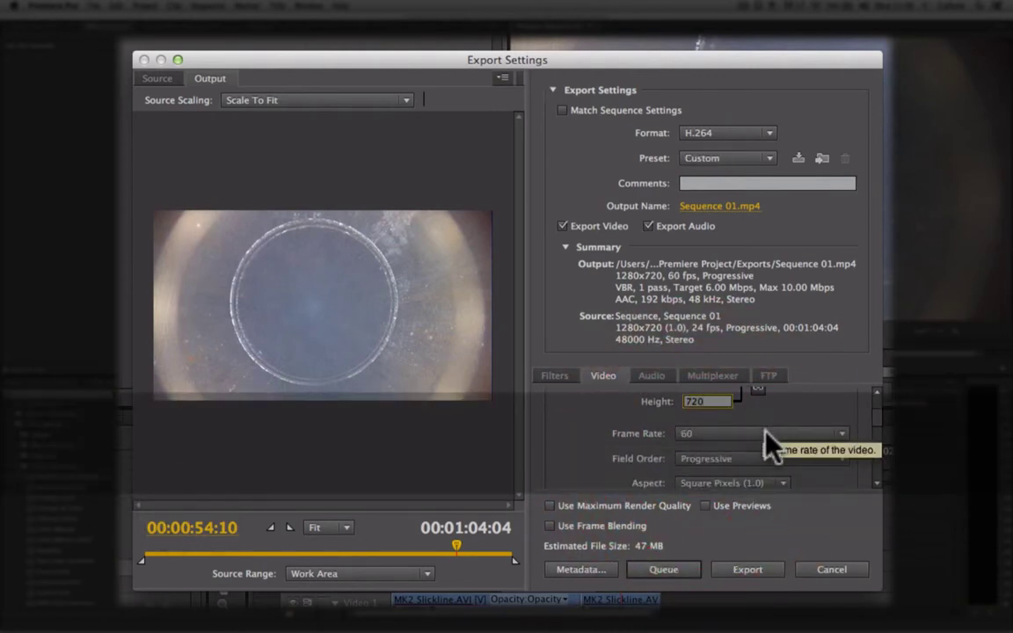
click(764, 434)
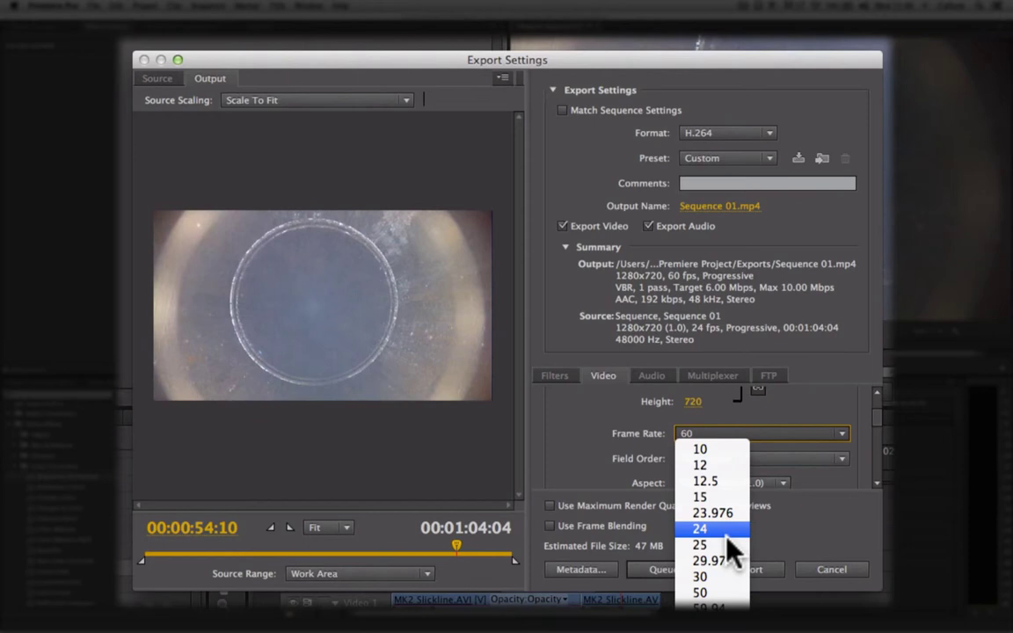
click(713, 546)
click(590, 437)
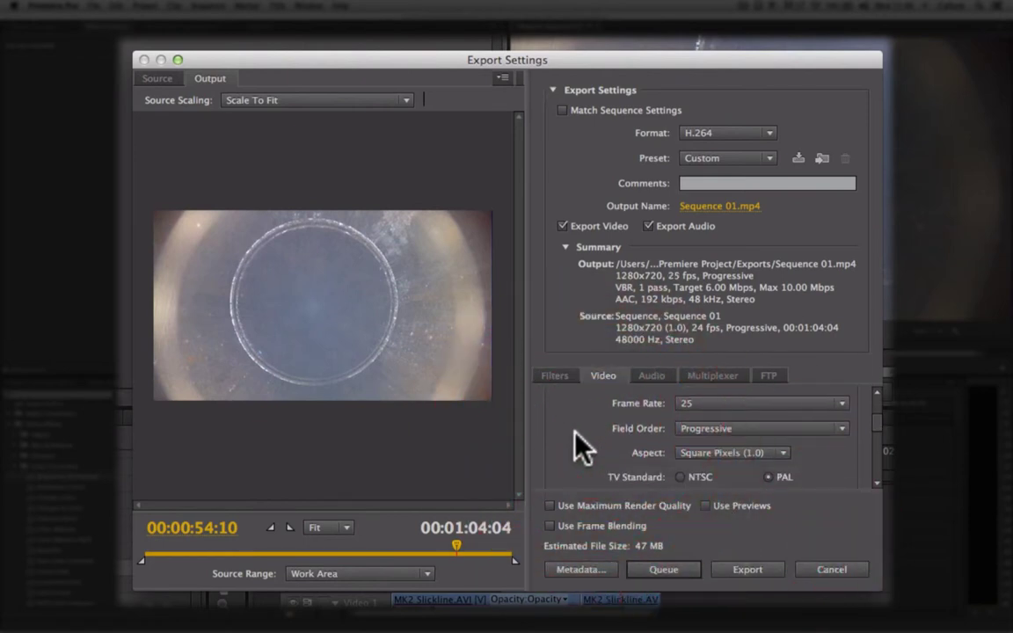
scroll(616, 440, down, 2)
click(718, 420)
click(758, 436)
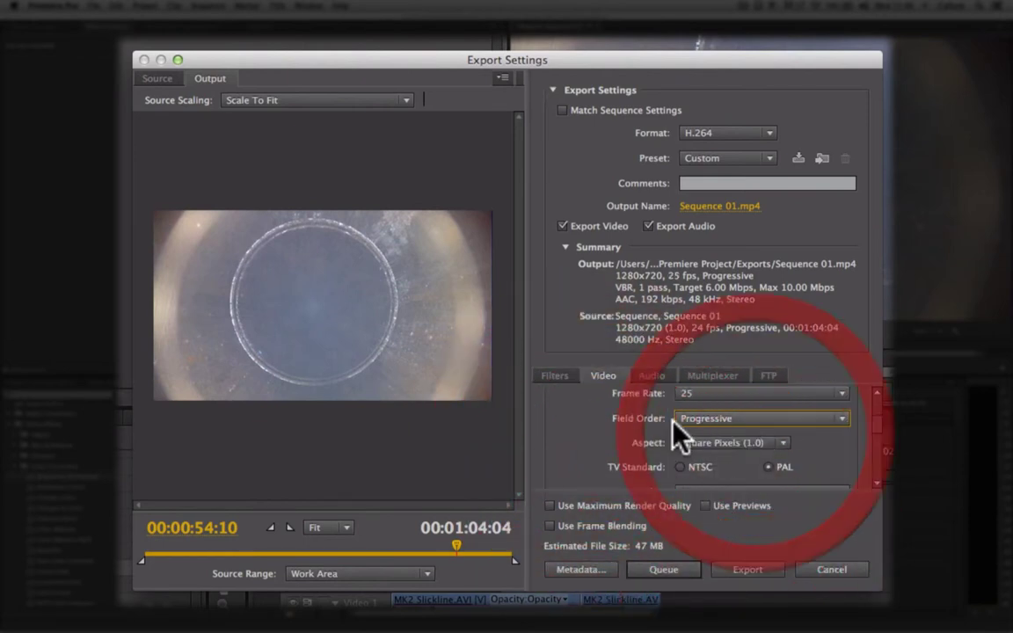
scroll(615, 438, down, 2)
scroll(616, 440, down, 5)
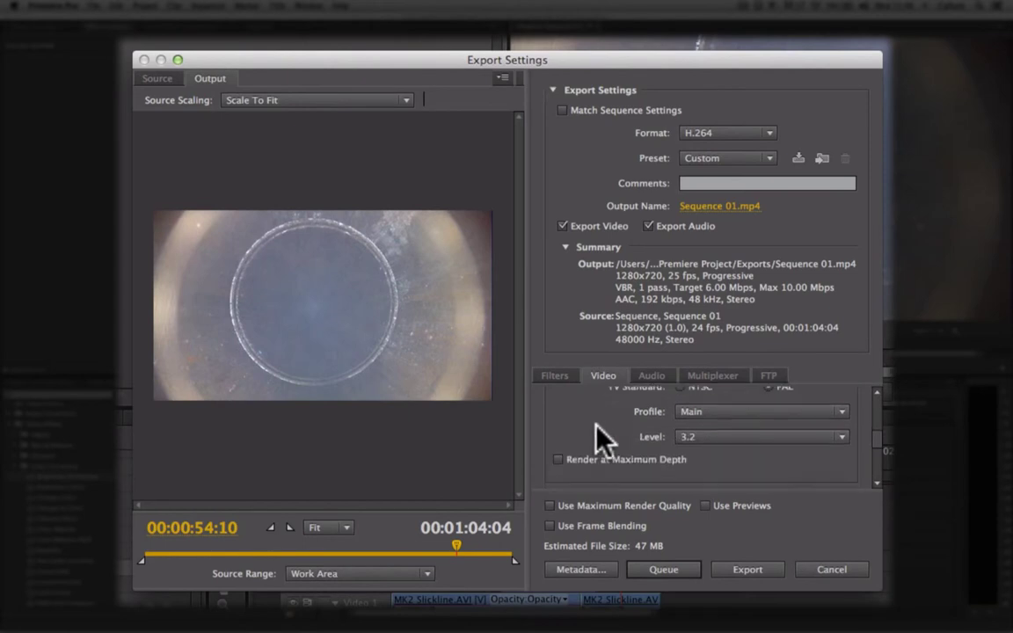
scroll(598, 436, up, 10)
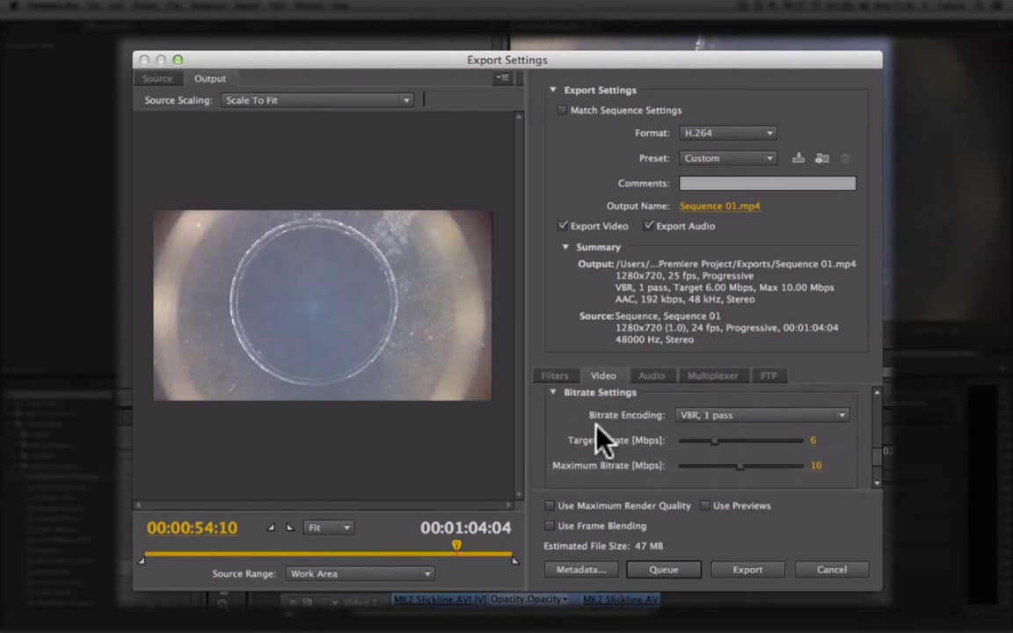
- Rename the output to Sequence 02.mp4 in Exports and export it
click(729, 208)
click(465, 151)
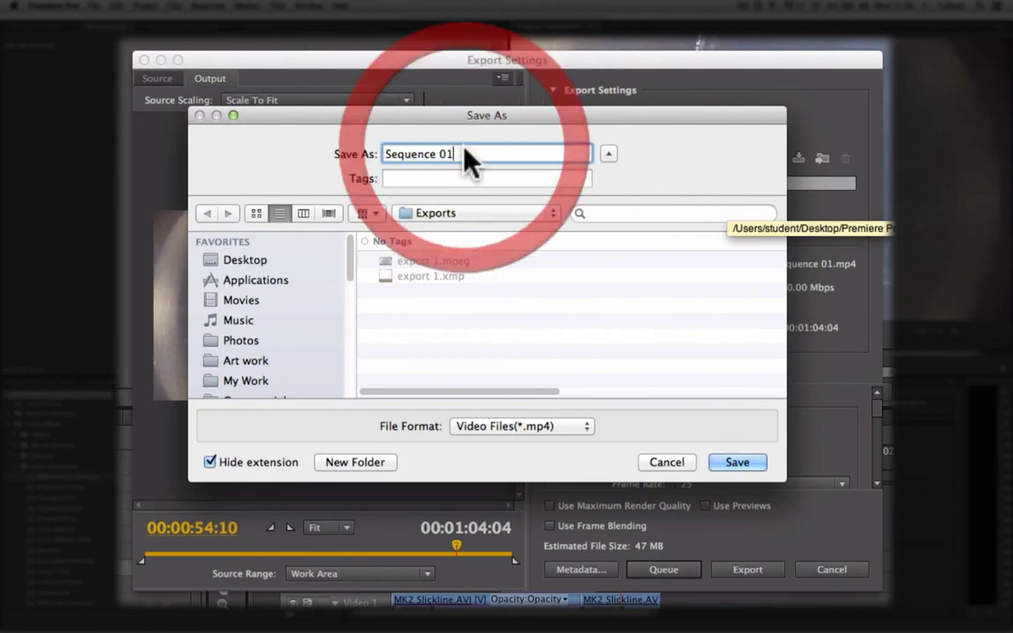
key(BackSpace)
text(2)
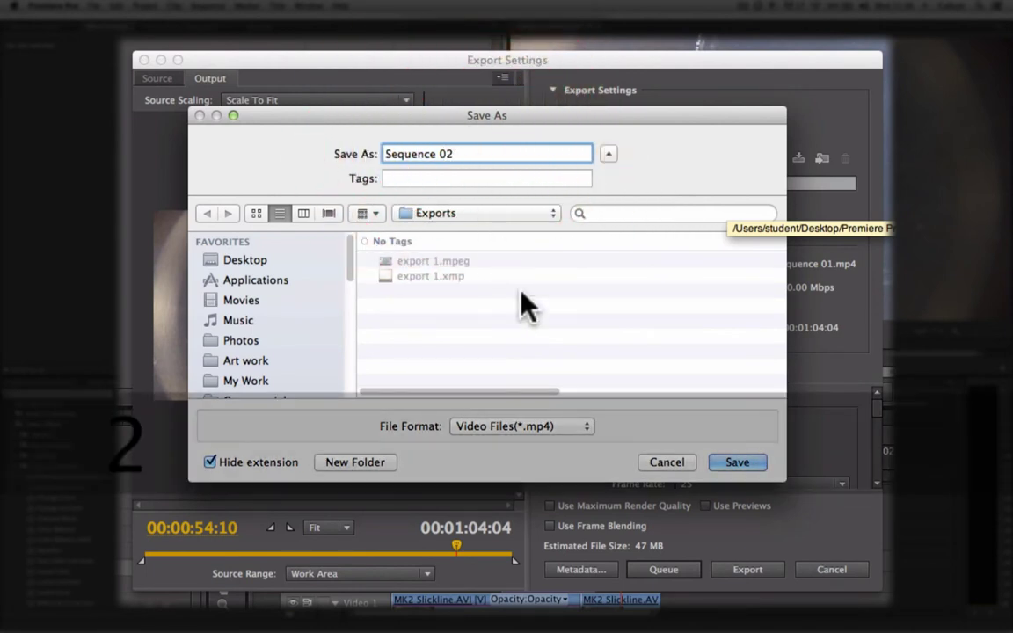
click(739, 462)
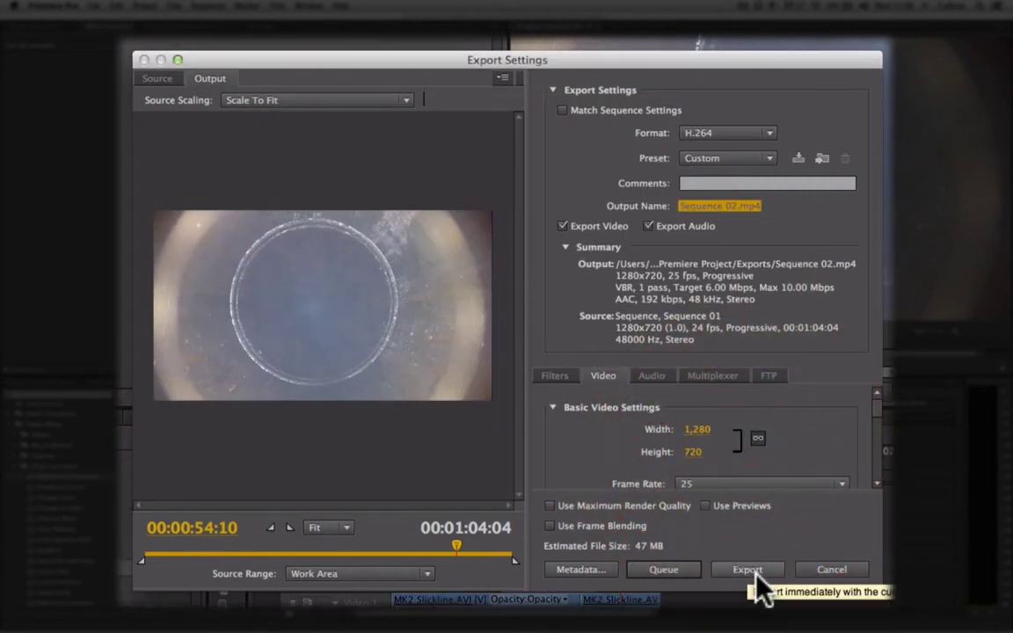
click(748, 570)
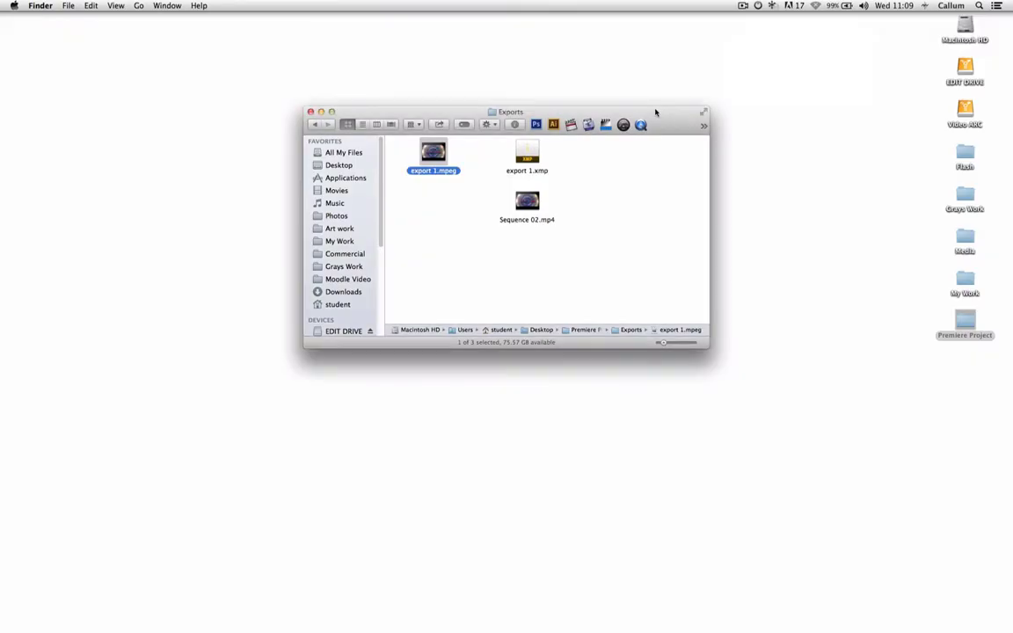
- Open Get Info for export 1.mpeg (92.5 MB) and Sequence 02.mp4 (49.5 MB)
click(527, 203)
click(433, 156)
key(super+i)
click(527, 203)
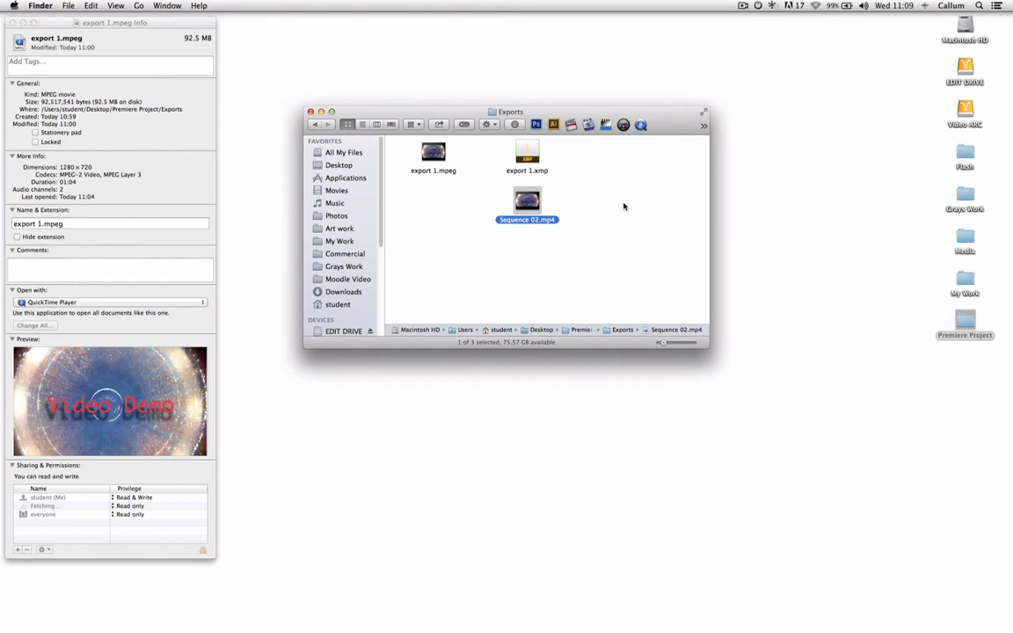
key(super+i)
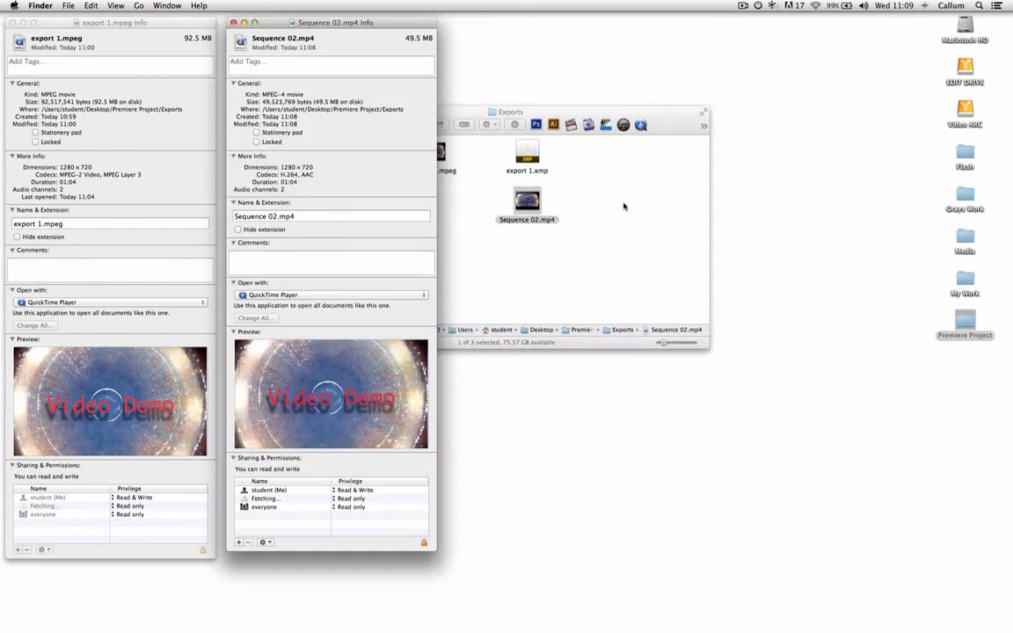